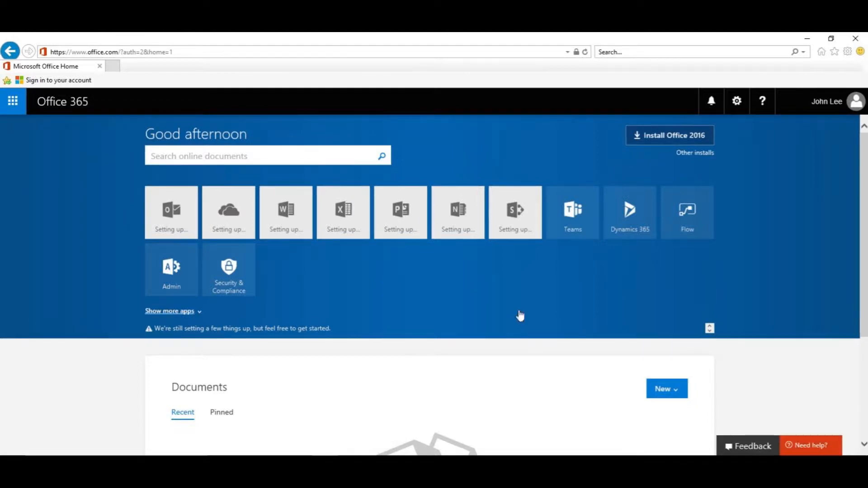
Open the Admin center from the app launcher and finish its welcome tour.
left_click(13, 102)
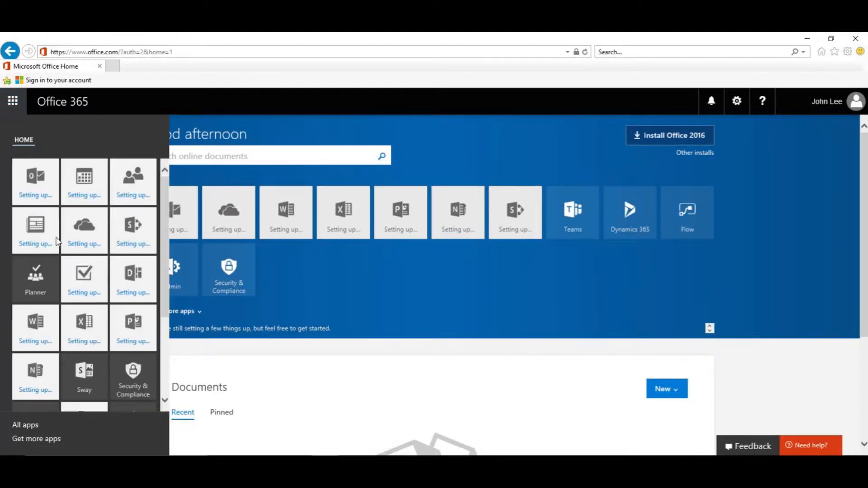
scroll(120, 384, "down", 3)
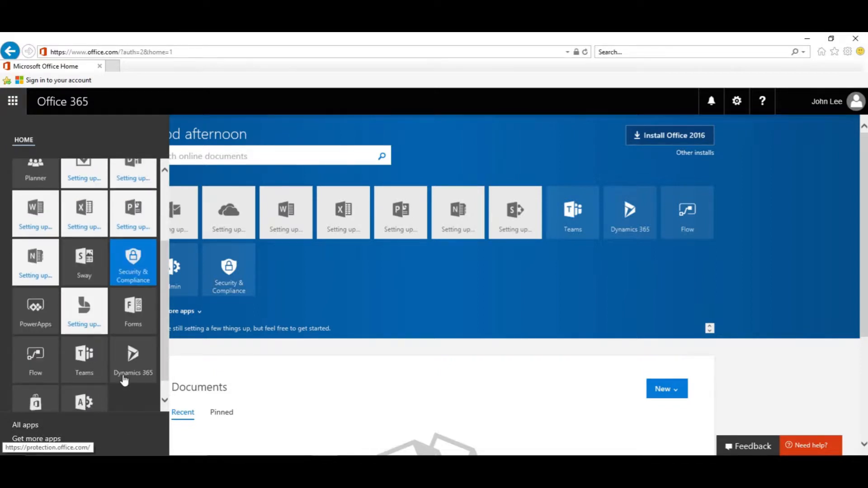
scroll(123, 378, "down", 1)
left_click(77, 385)
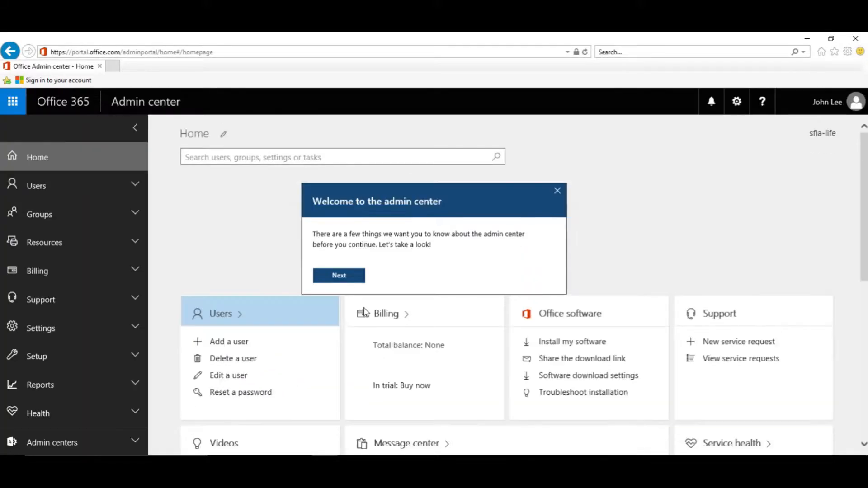
left_click(339, 276)
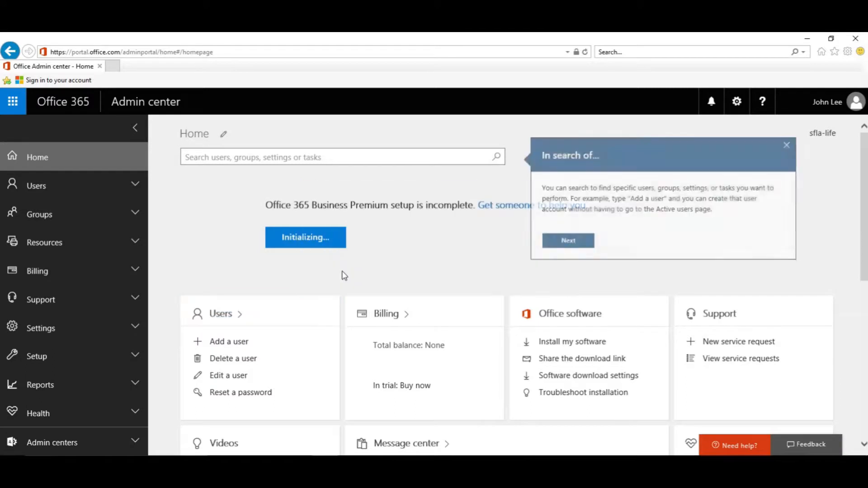
left_click(565, 242)
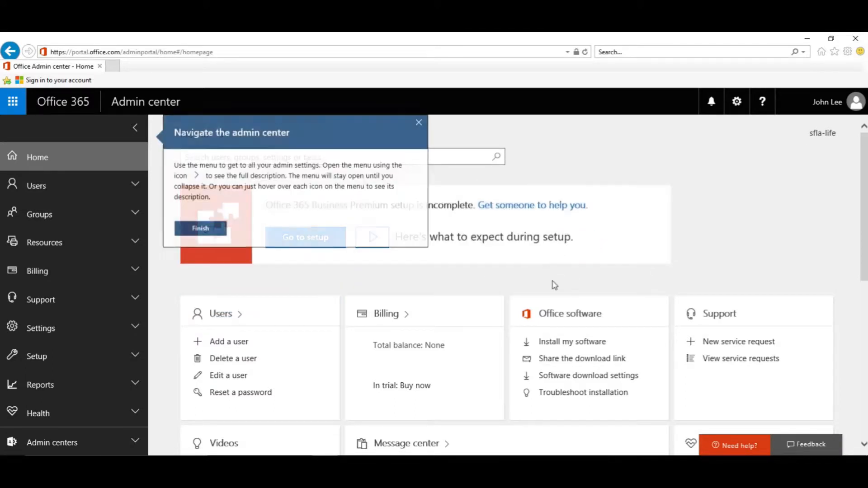
left_click(201, 228)
Go to Setup > Domains to see the domain list.
scroll(97, 223, "down", 2)
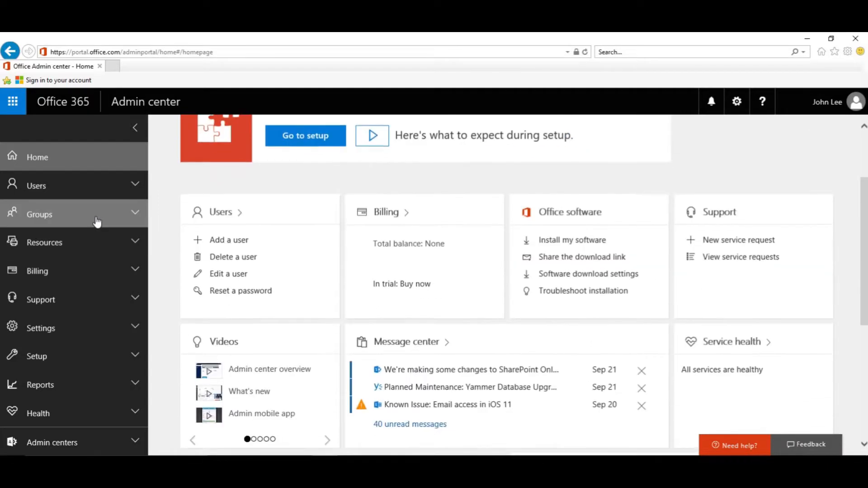
left_click(52, 360)
scroll(52, 362, "down", 2)
left_click(48, 335)
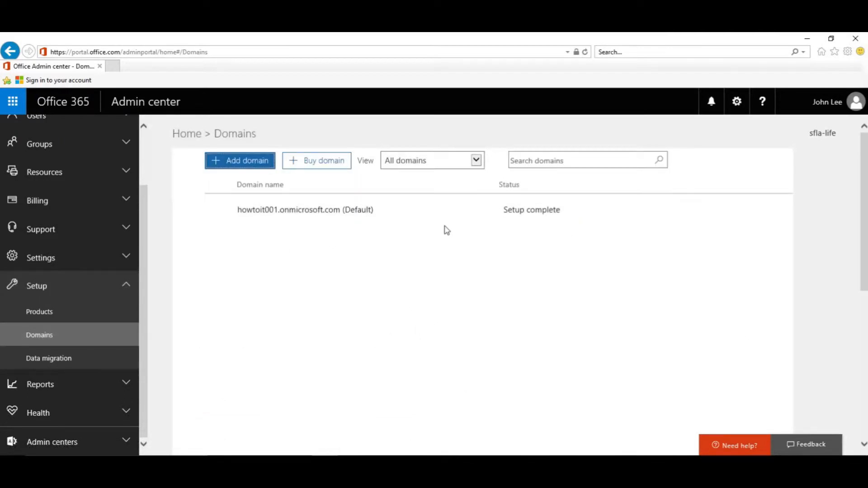
Start the Add domain wizard from the Domains page.
left_click(247, 168)
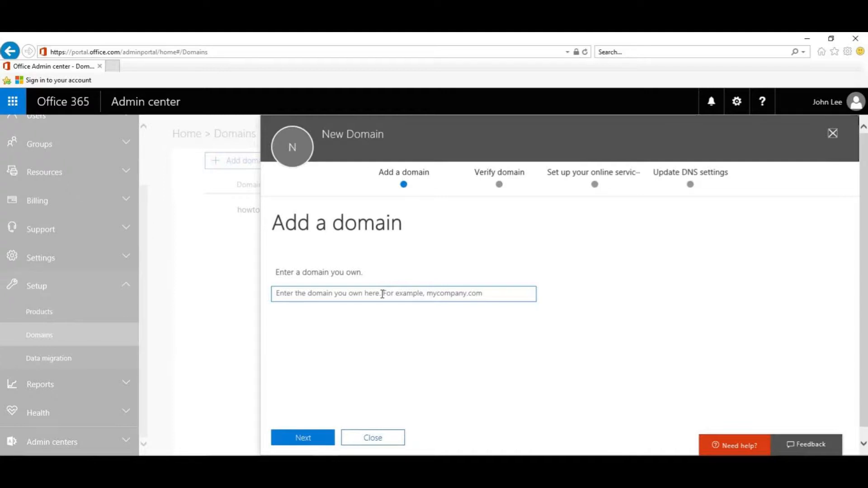
Enter sfla-life.org as the domain you own and submit it.
left_click(383, 295)
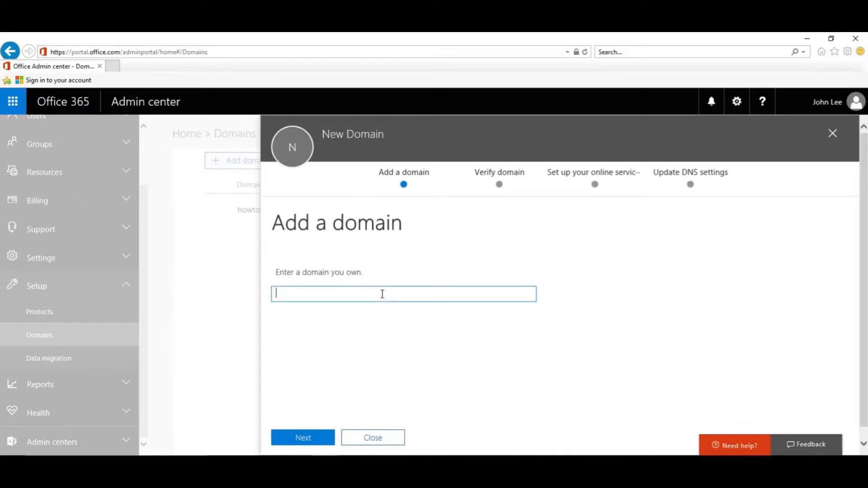
type("sfla")
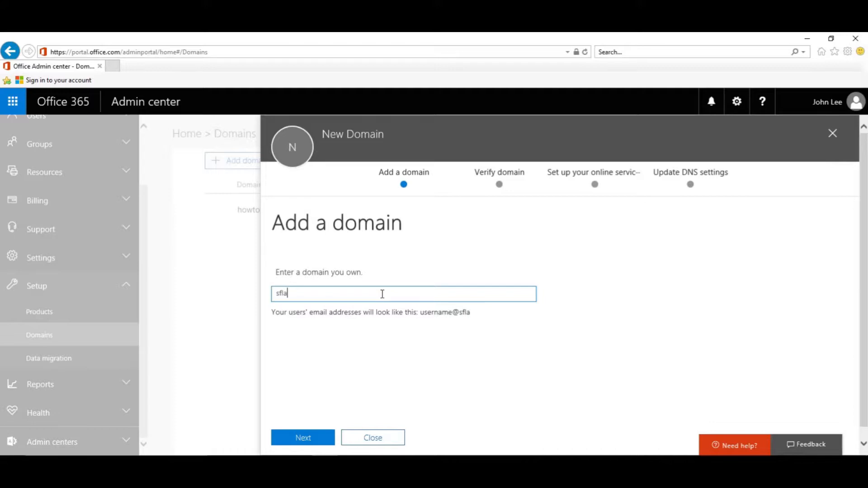
type("-life.org")
left_click(312, 439)
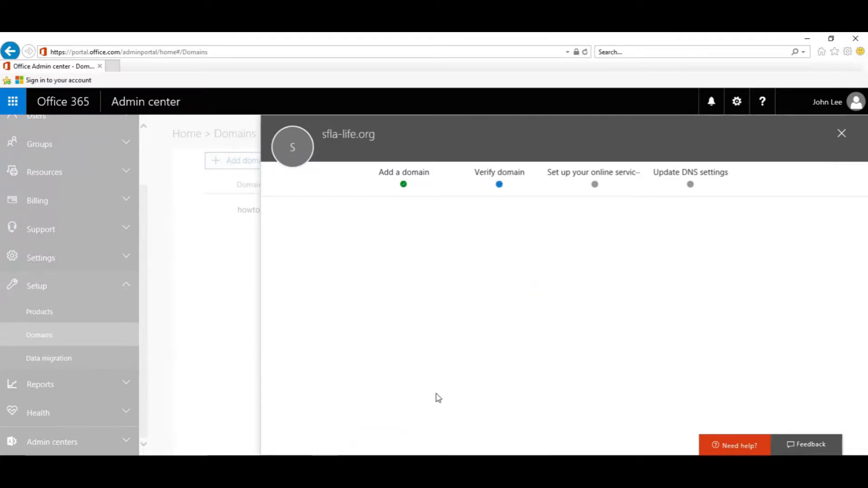
Verify sfla-life.org by accepting Office 365 access to the GoDaddy domain.
scroll(492, 394, "down", 1)
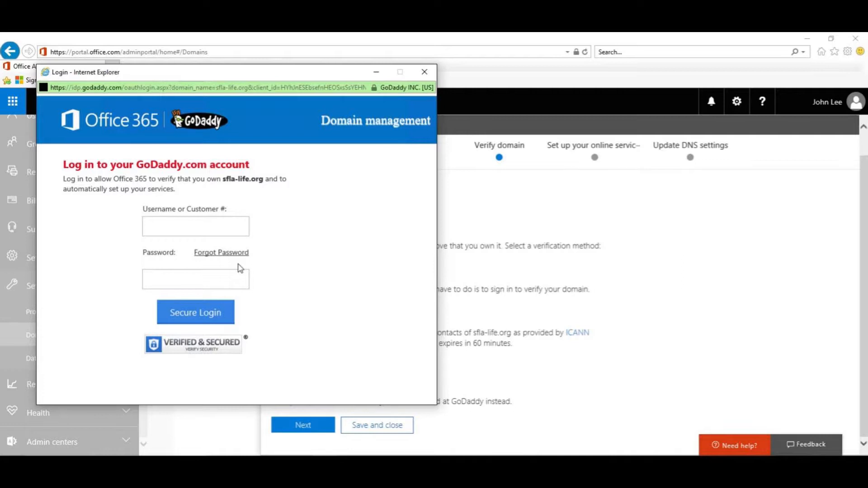
left_click(188, 248)
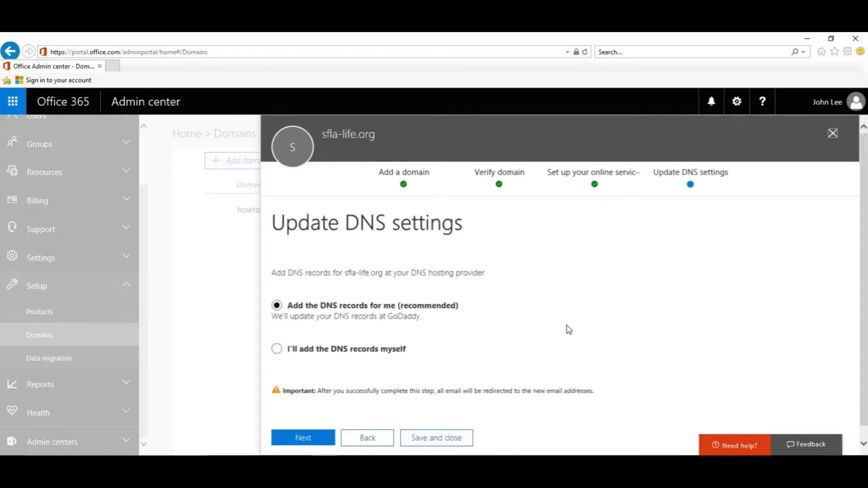
Let Office 365 add the DNS records at GoDaddy, review them, and finish setup.
scroll(569, 329, "down", 1)
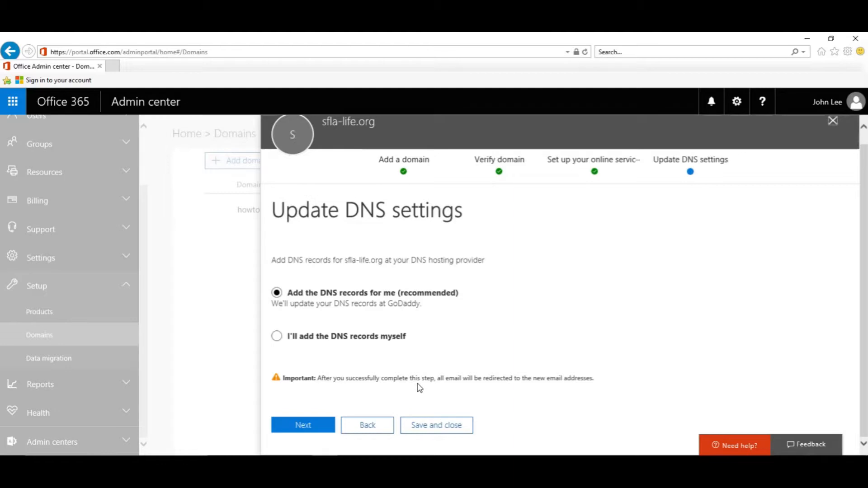
left_click(300, 425)
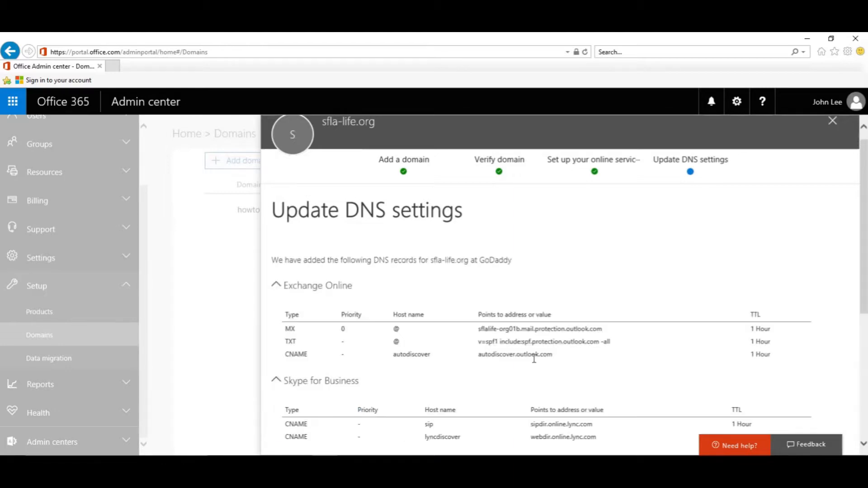
scroll(556, 339, "down", 5)
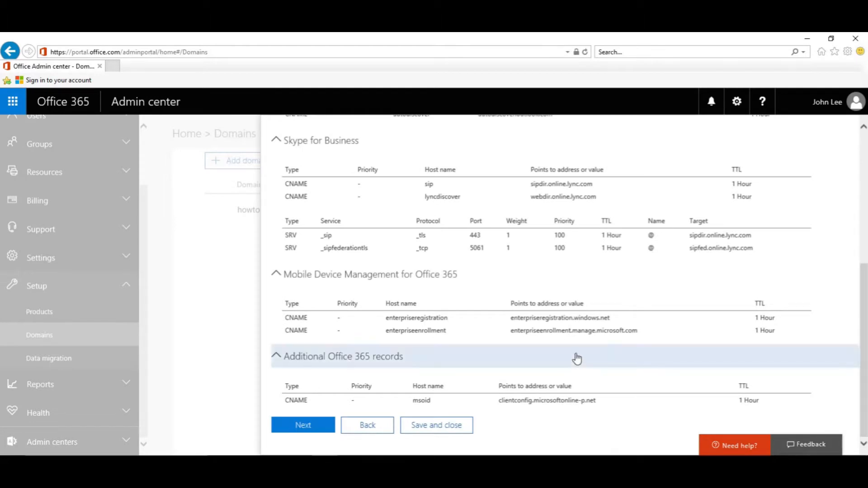
scroll(582, 342, "up", 3)
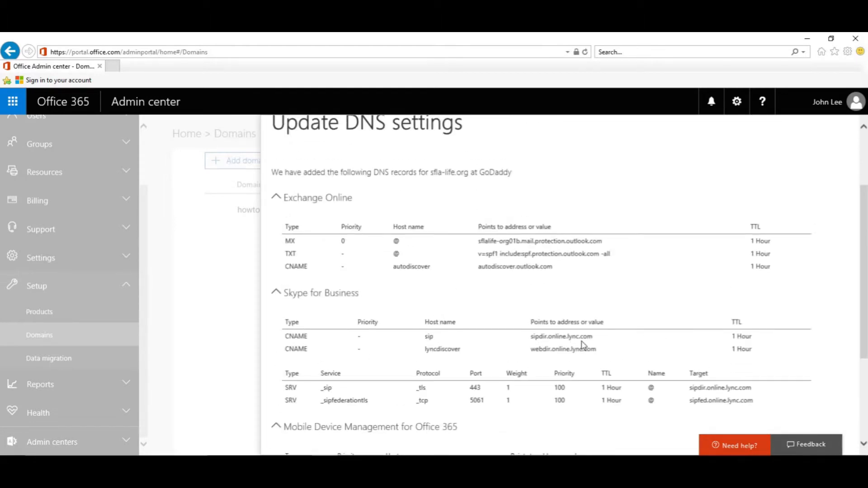
scroll(583, 346, "down", 4)
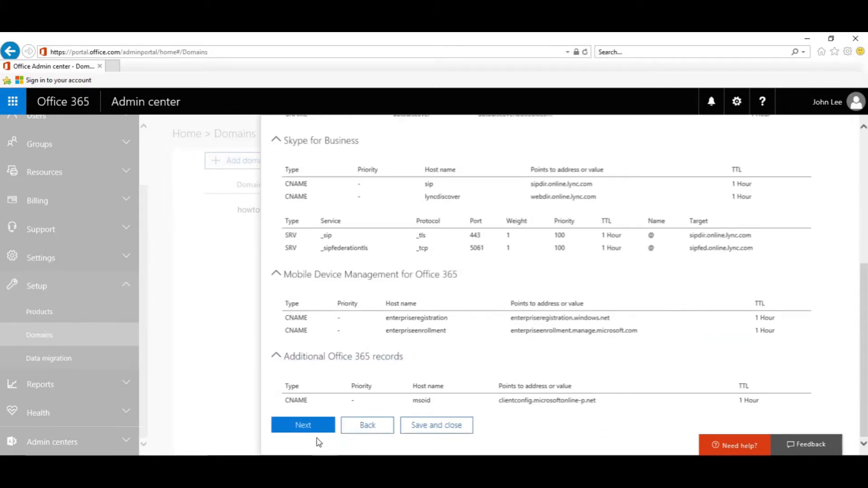
left_click(303, 426)
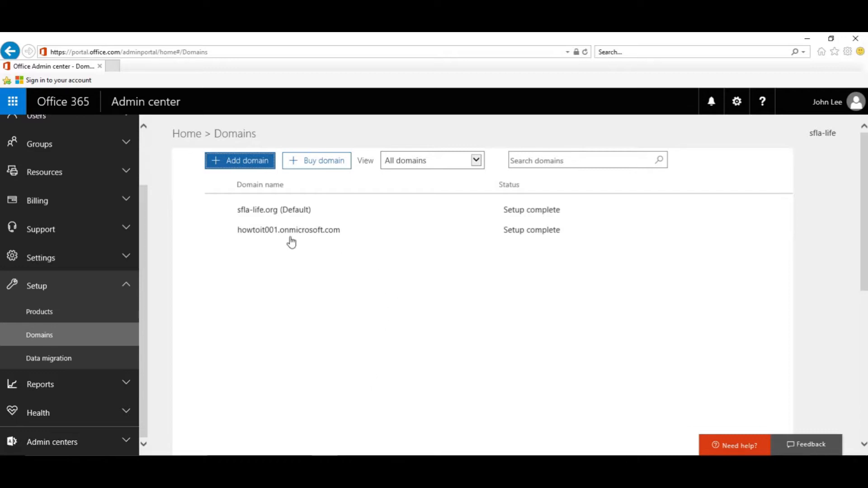
Review the DNS settings listed for sfla-life.org.
left_click(255, 213)
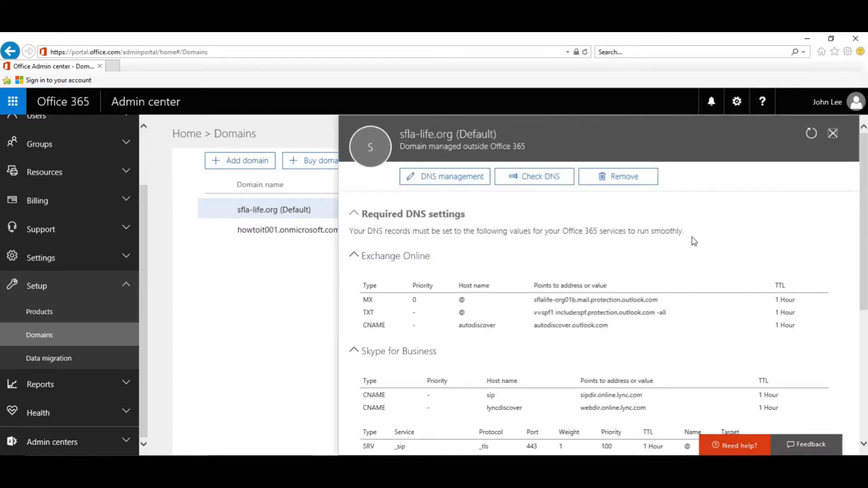
scroll(695, 240, "down", 4)
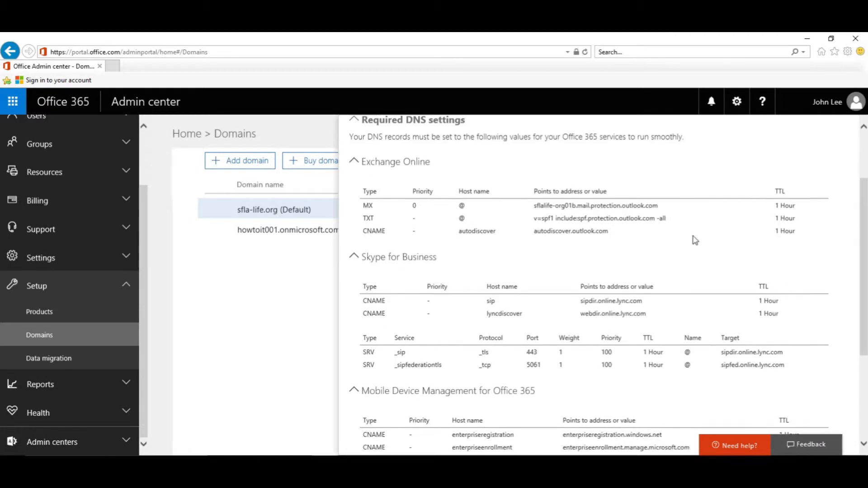
scroll(694, 241, "down", 2)
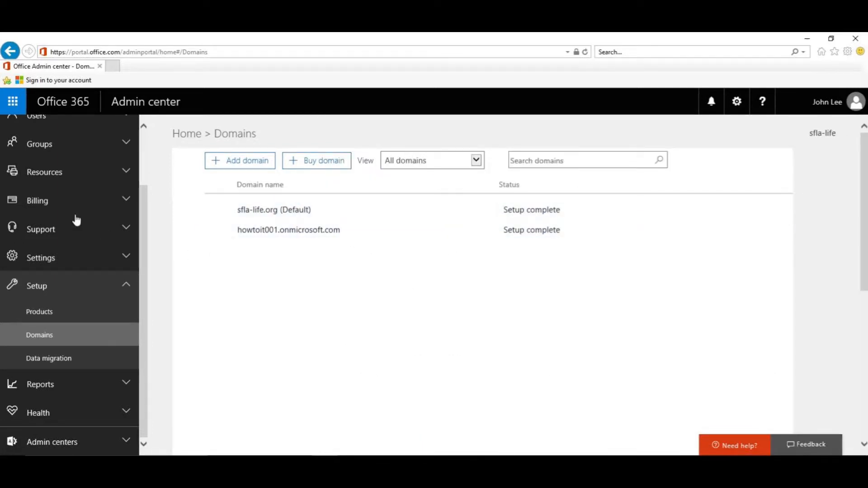
scroll(56, 198, "up", 2)
Open the existing user's details under Users > Active users.
left_click(49, 193)
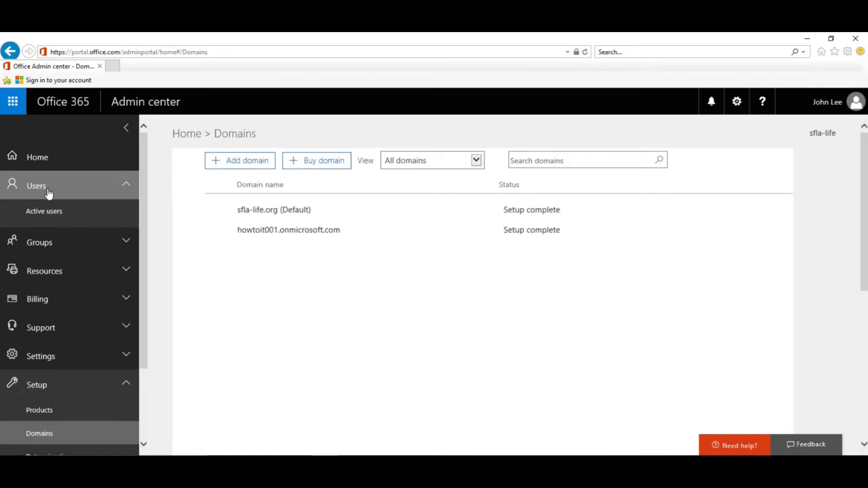
left_click(47, 212)
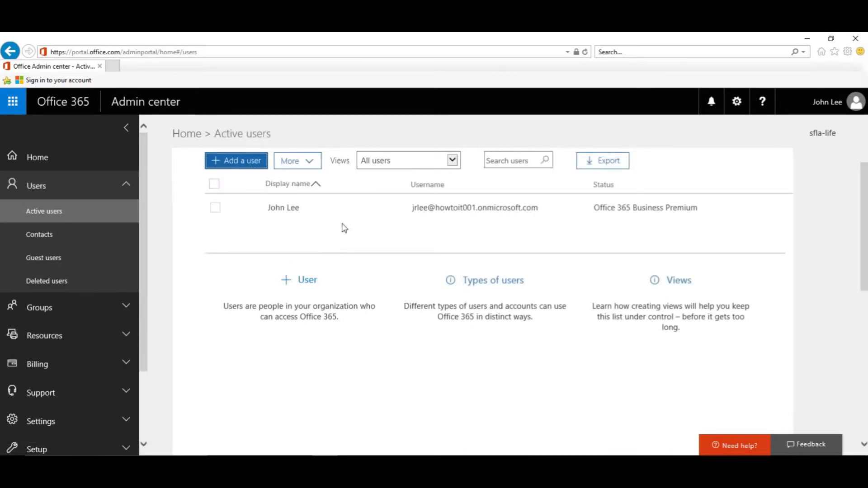
left_click(276, 211)
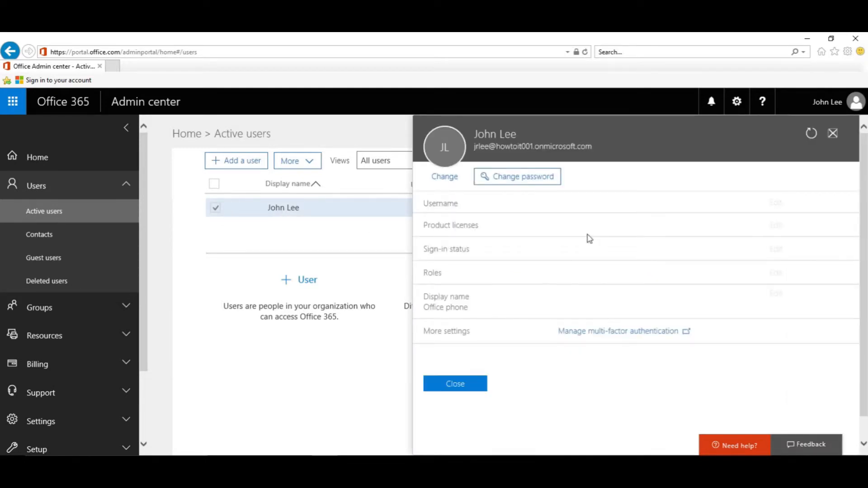
Change the user's username domain to sfla-life.org and save it.
left_click(778, 202)
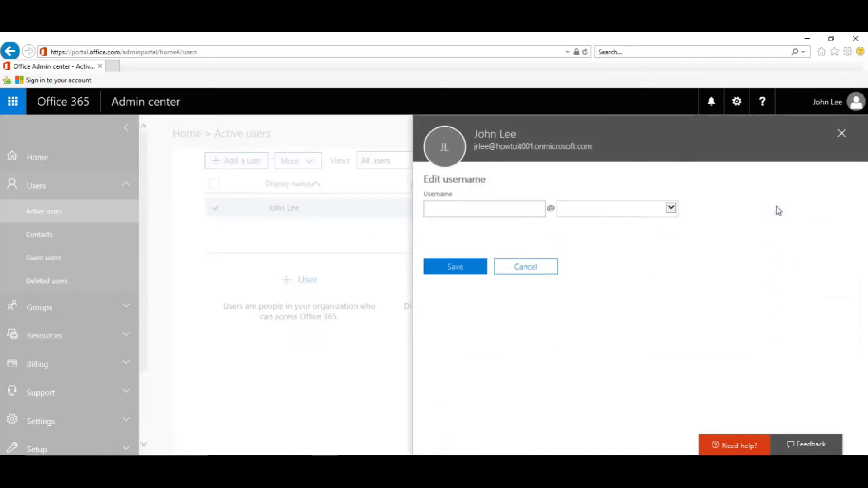
left_click(671, 210)
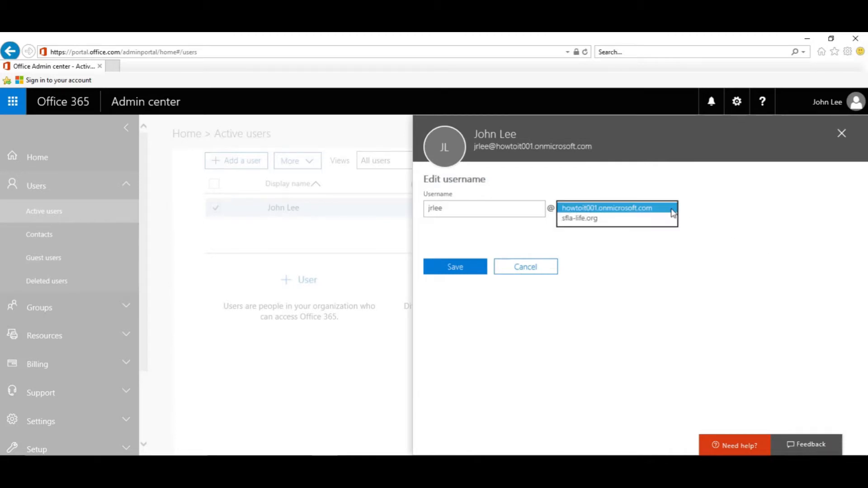
left_click(604, 220)
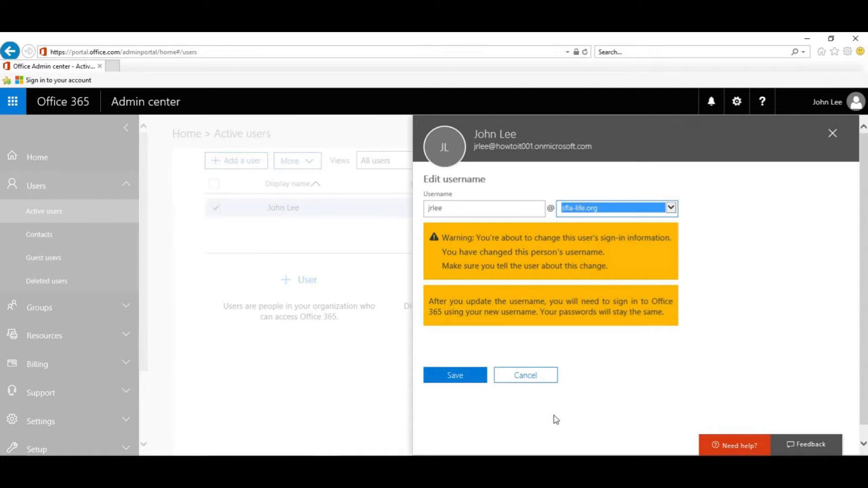
left_click(454, 375)
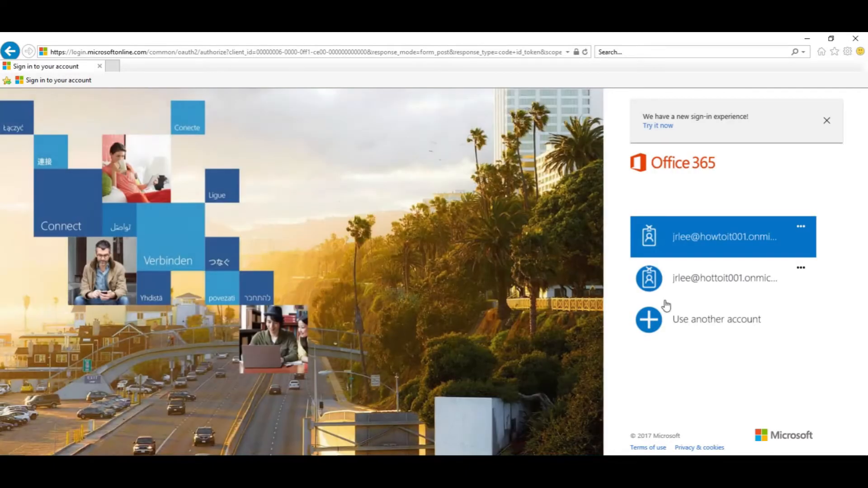
Sign in as another account using the user's new sfla-life.org username and password.
left_click(665, 305)
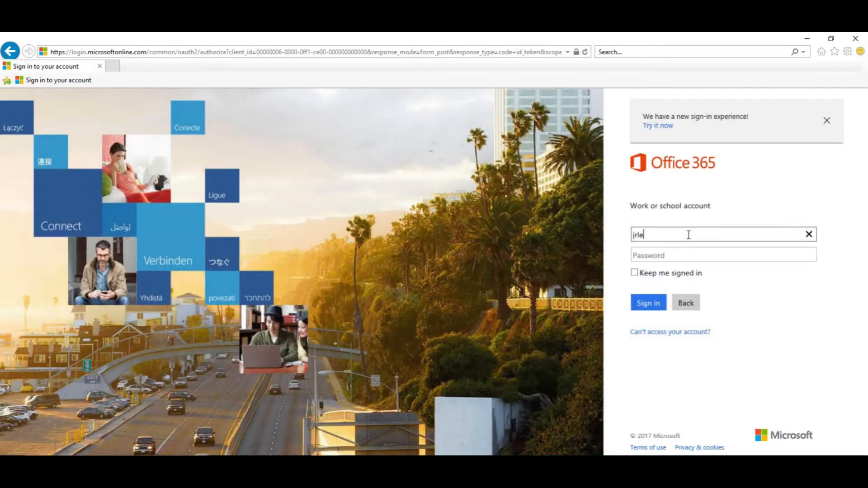
key("Tab")
type("p*********")
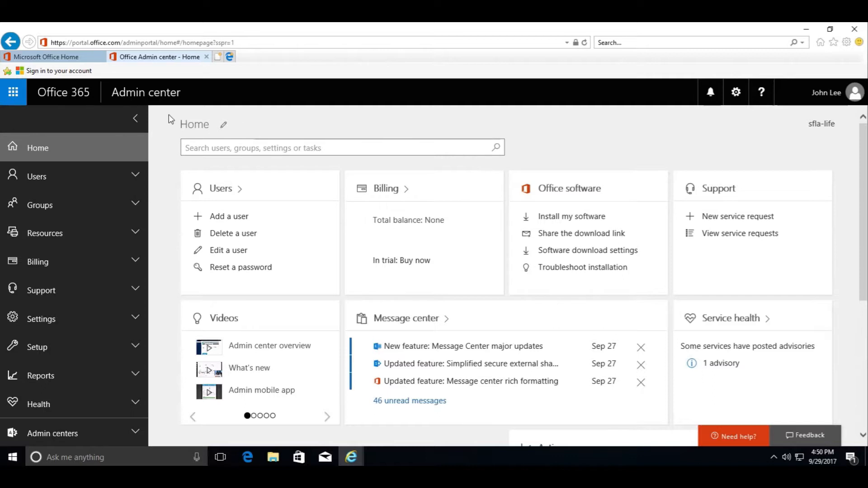
left_click(14, 96)
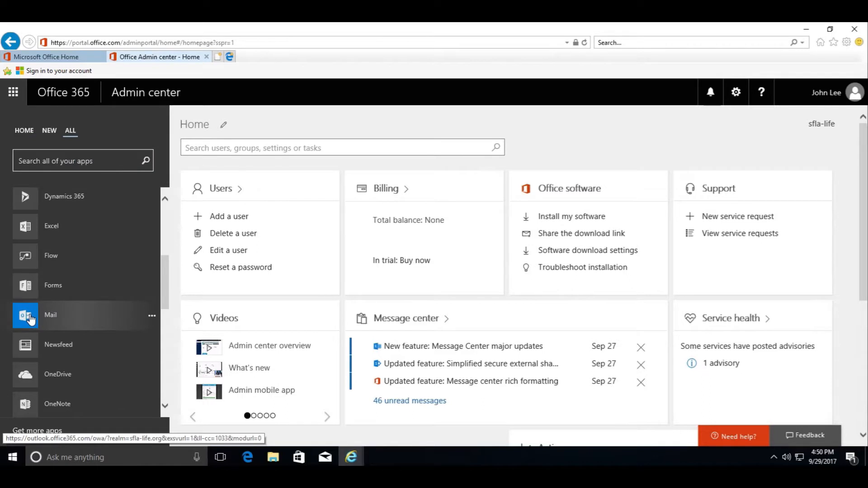
left_click(30, 319)
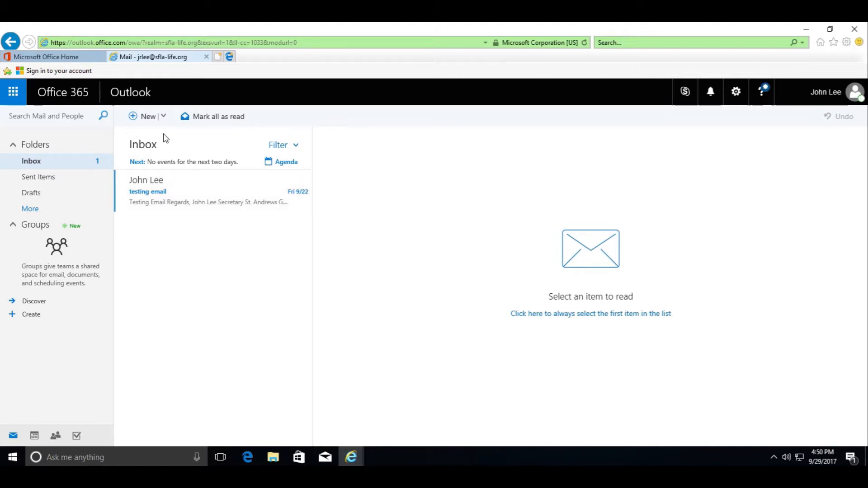
left_click(13, 95)
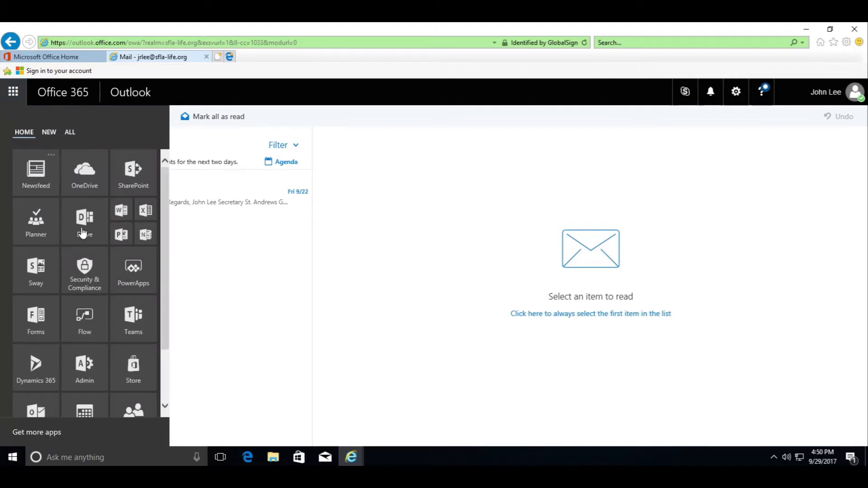
left_click(80, 363)
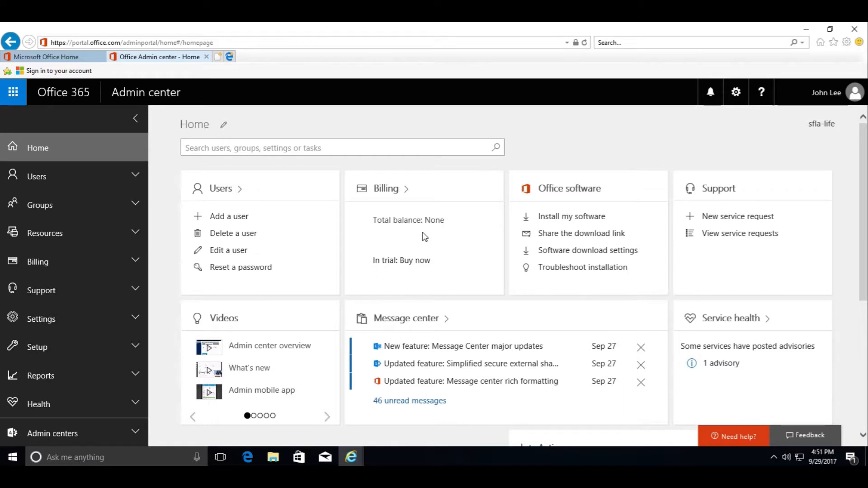
Open Health > Service health to view each service's status.
scroll(119, 269, "down", 5)
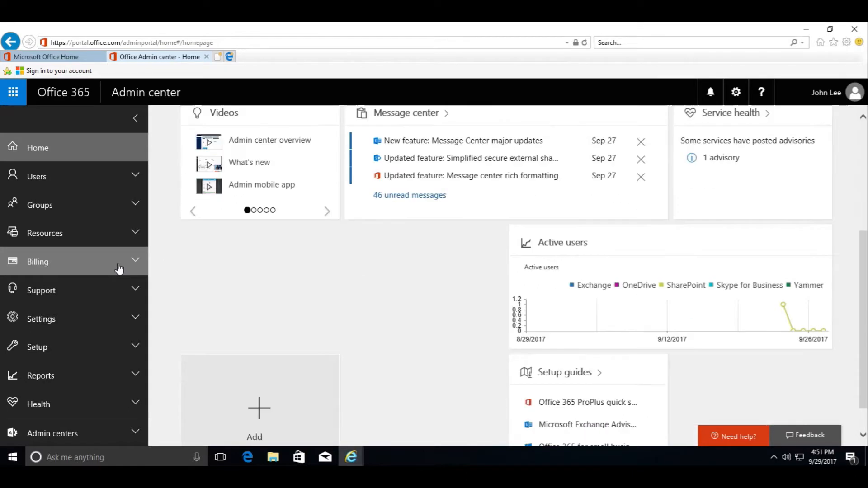
scroll(119, 269, "up", 4)
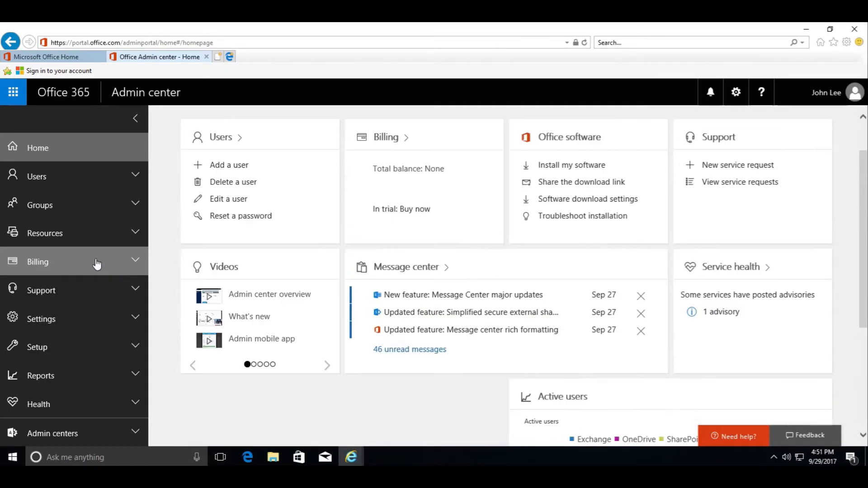
left_click(41, 409)
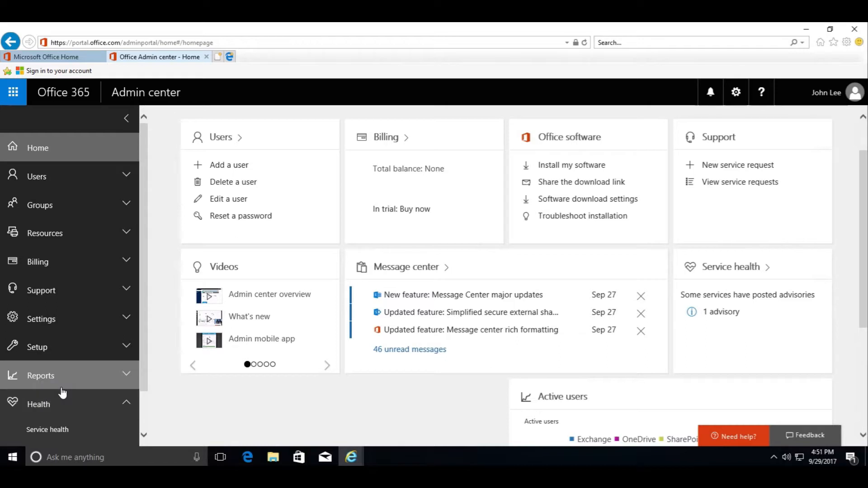
scroll(59, 425, "down", 3)
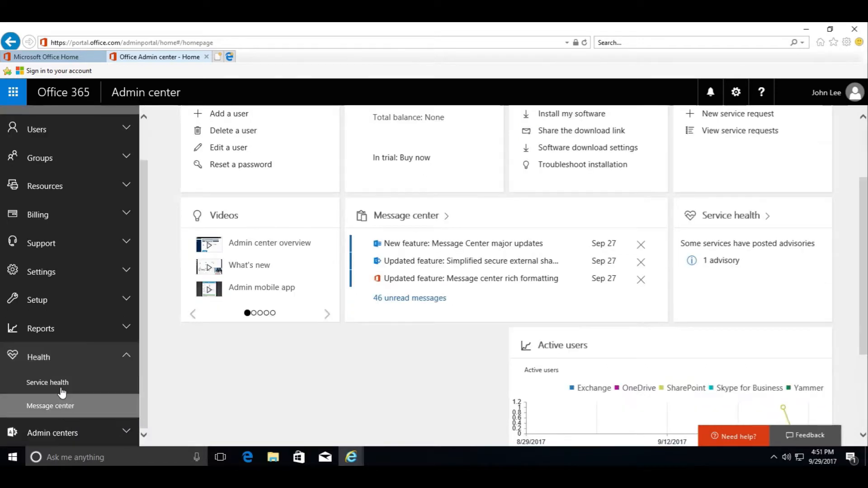
left_click(57, 384)
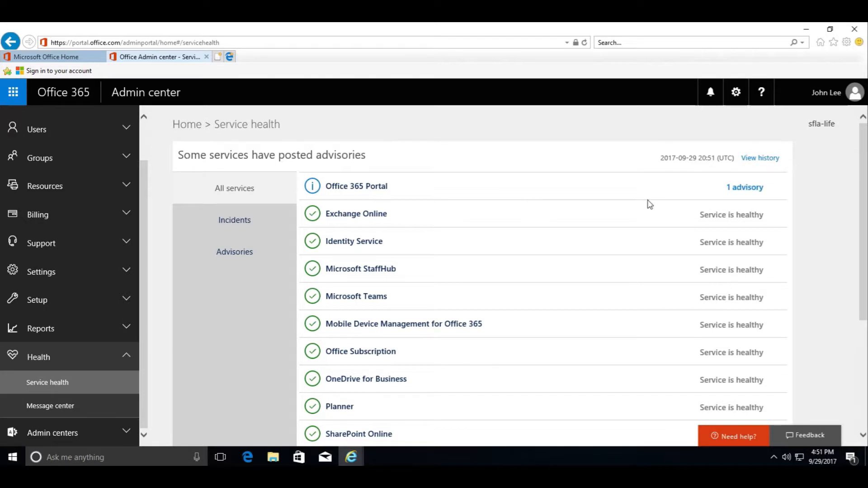
Read the Office 365 Portal advisory MO121590 details, then go to Message center.
left_click(745, 188)
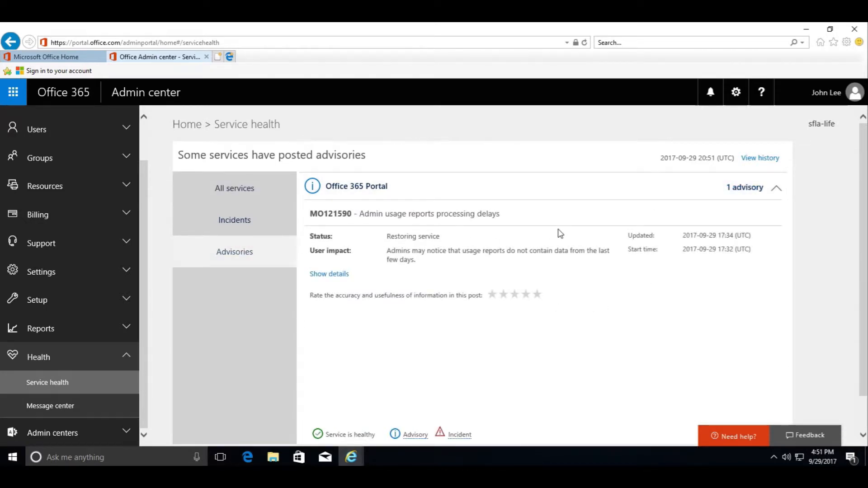
left_click(334, 275)
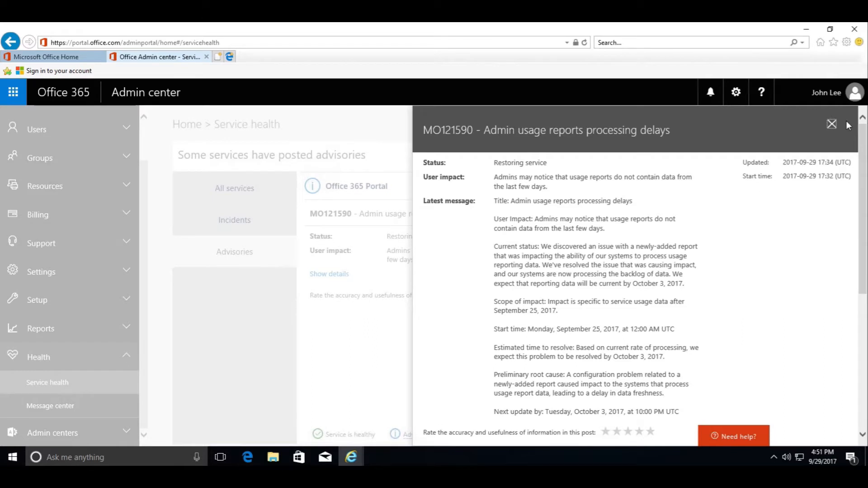
left_click(832, 128)
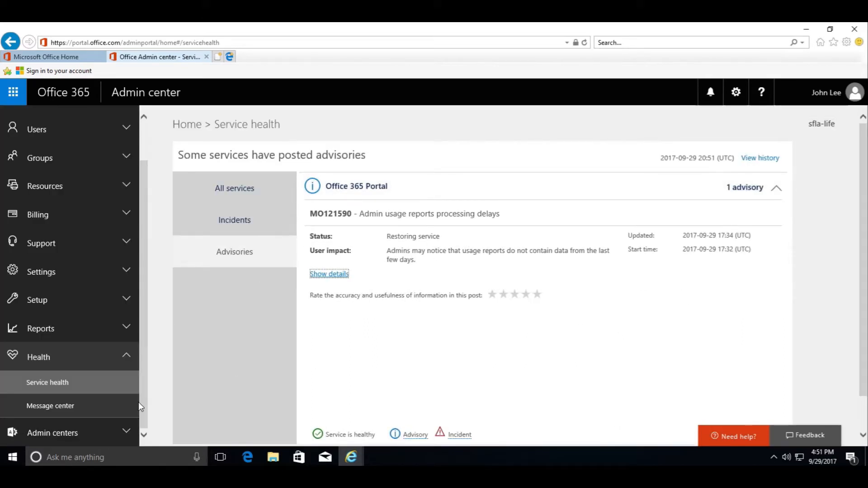
left_click(78, 407)
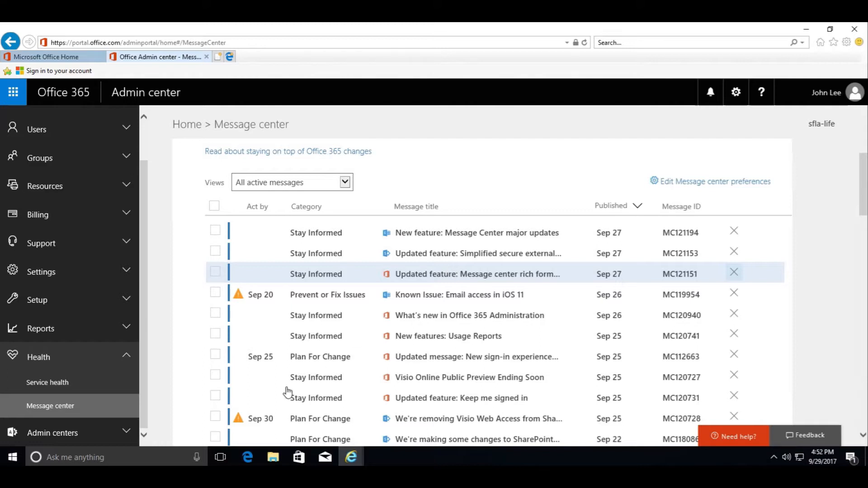
Collapse Health and expand Admin centers to list Exchange, Skype for Business, SharePoint, OneDrive and Azure AD.
left_click(51, 358)
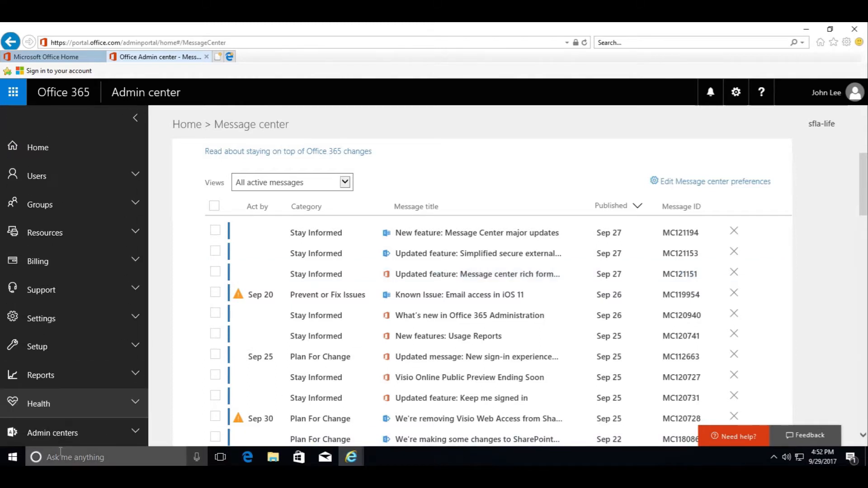
left_click(63, 435)
scroll(63, 437, "down", 6)
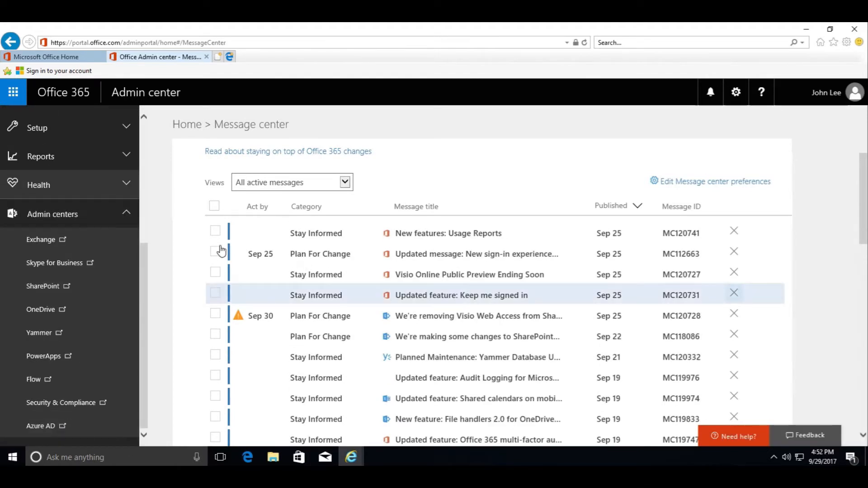
In the Exchange admin center, confirm the mailbox ends in sfla-life.org, then view recipient groups.
left_click(47, 239)
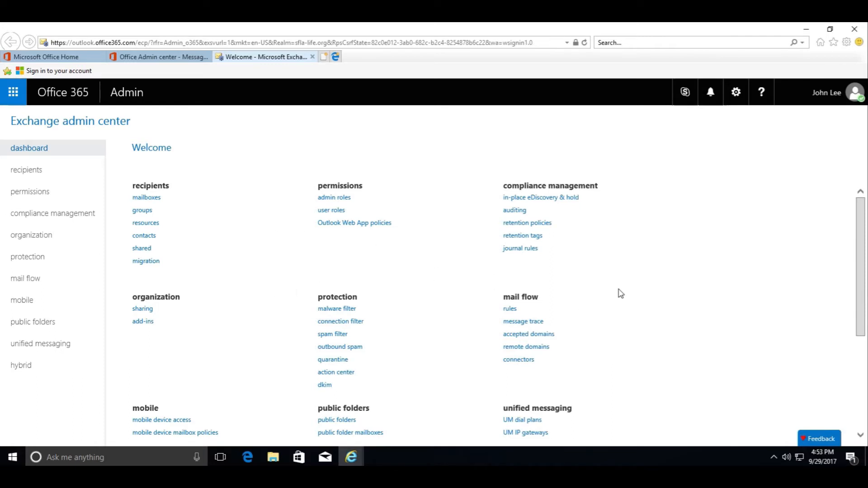
left_click(27, 174)
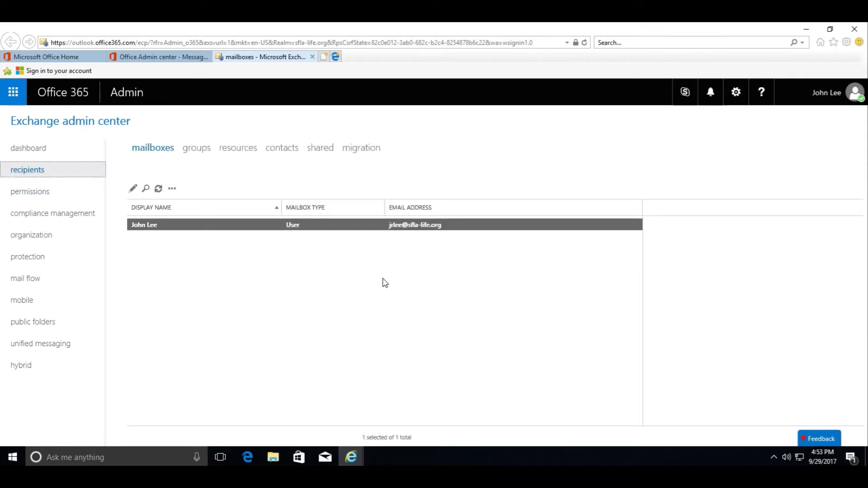
left_click(199, 153)
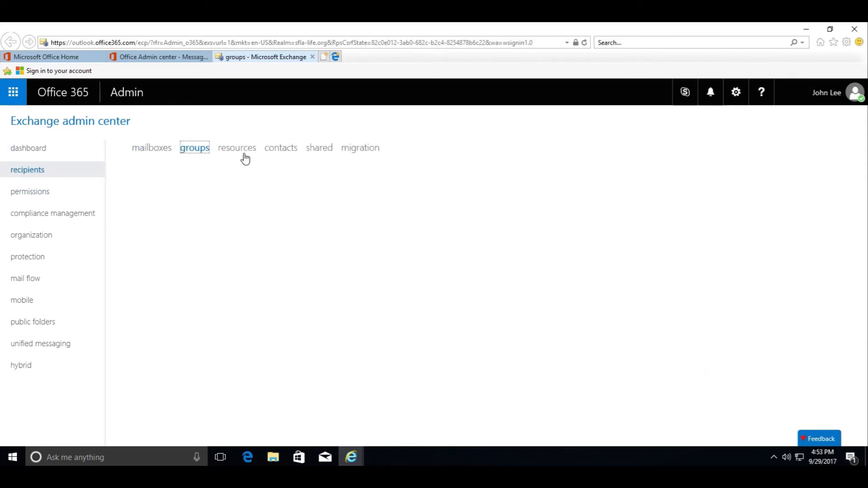